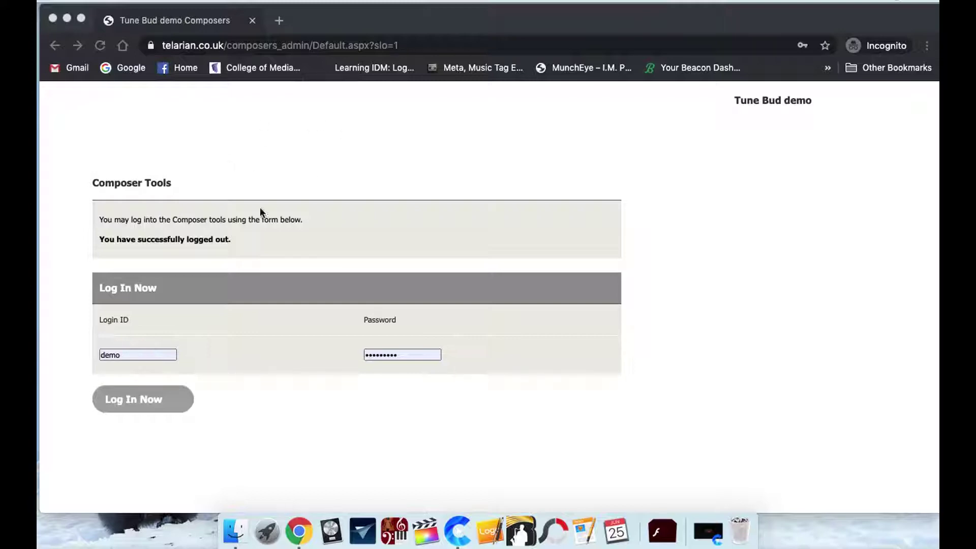
Log in and go to the Upload Master Tracks page under New Track Management
click(127, 403)
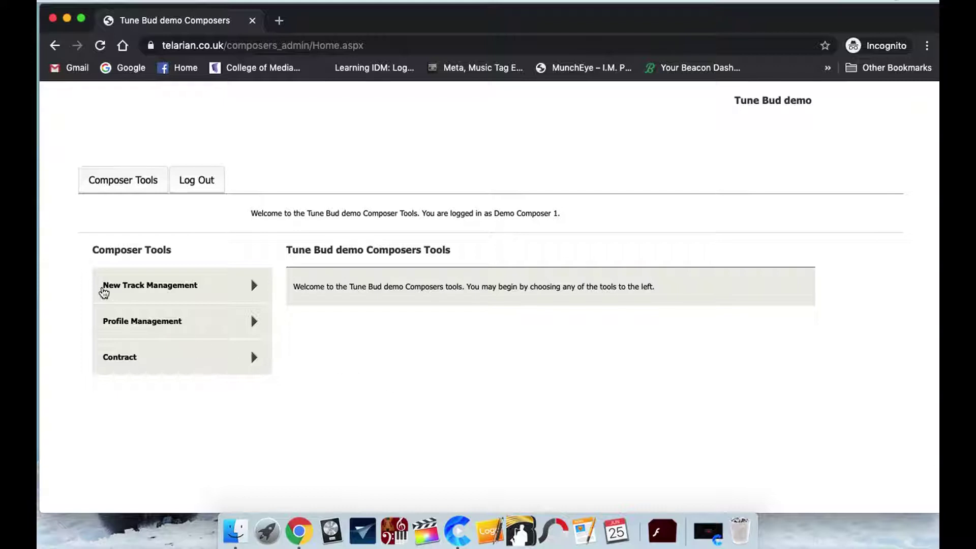
click(168, 298)
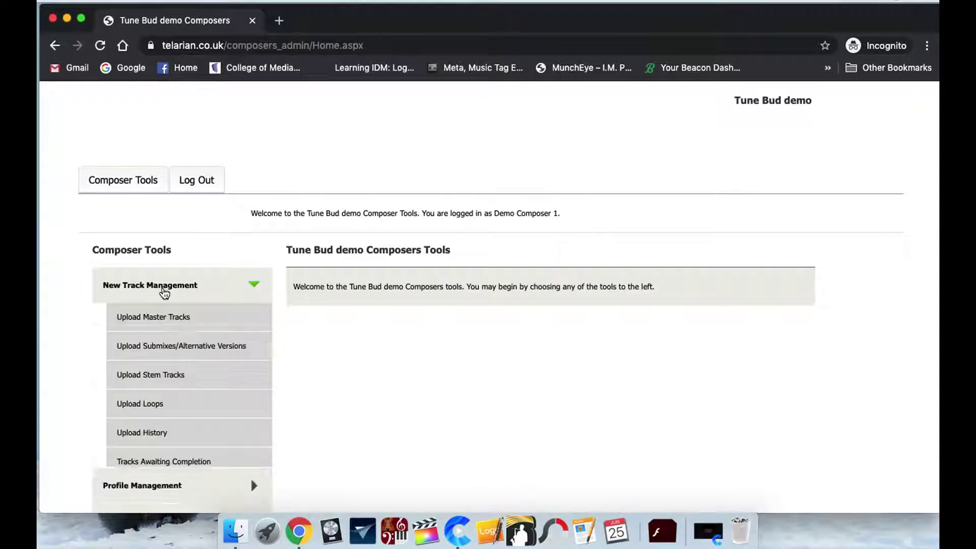
click(167, 320)
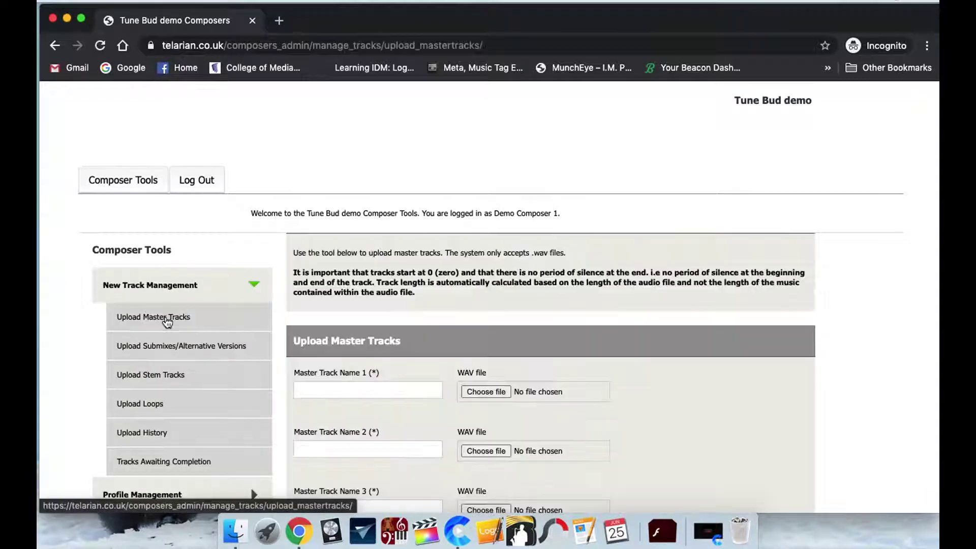
scroll(408, 388, down, 2)
scroll(408, 388, down, 10)
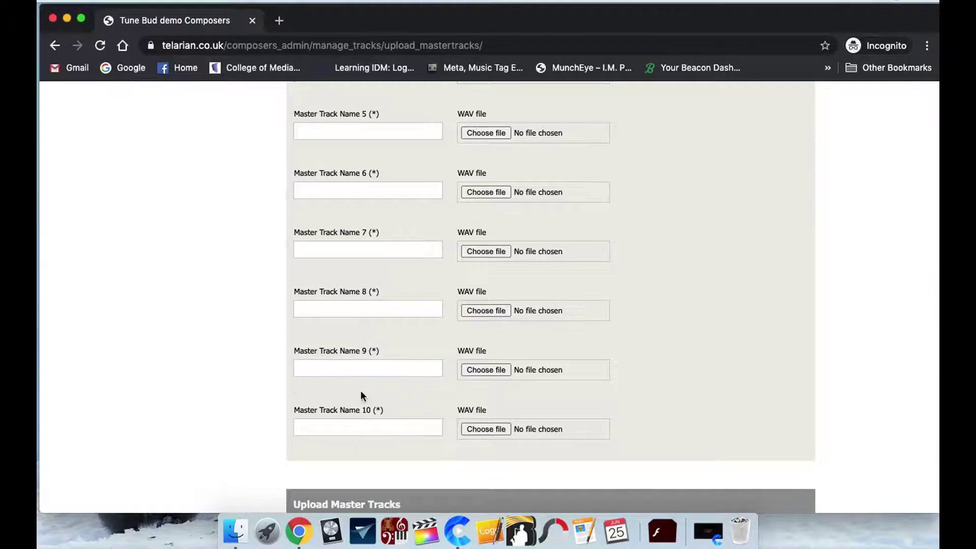
scroll(359, 389, down, 2)
scroll(359, 389, up, 10)
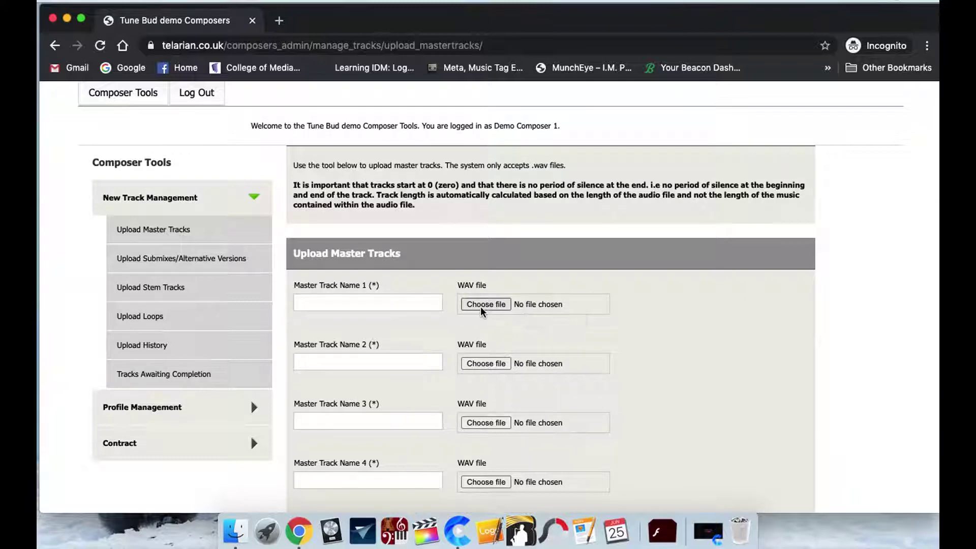
Attach tunebud.wav from the Desktop to the first master track slot
click(482, 308)
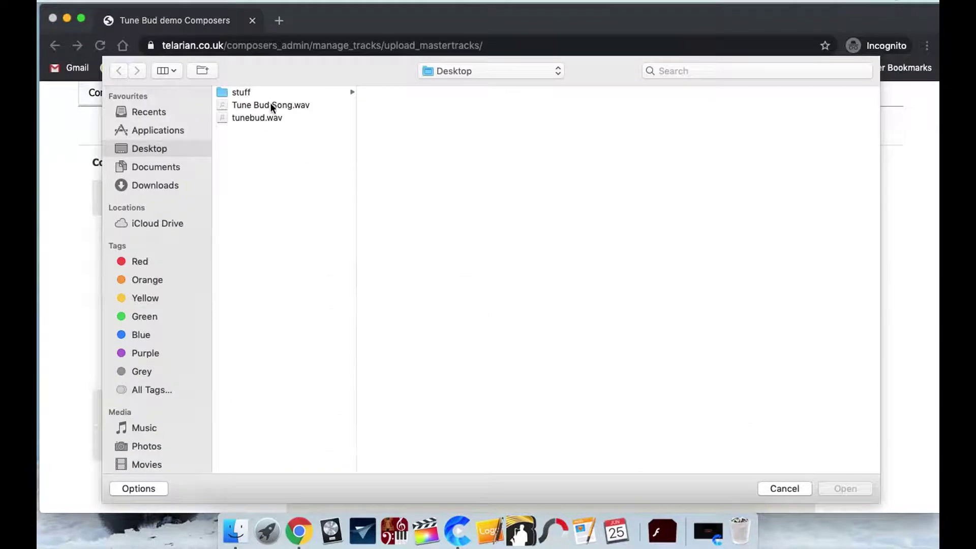
click(251, 117)
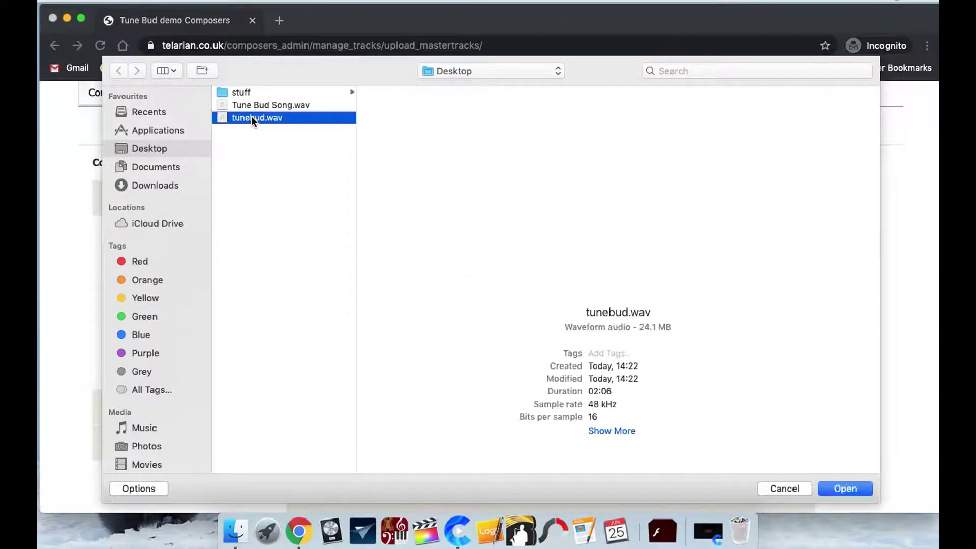
click(854, 487)
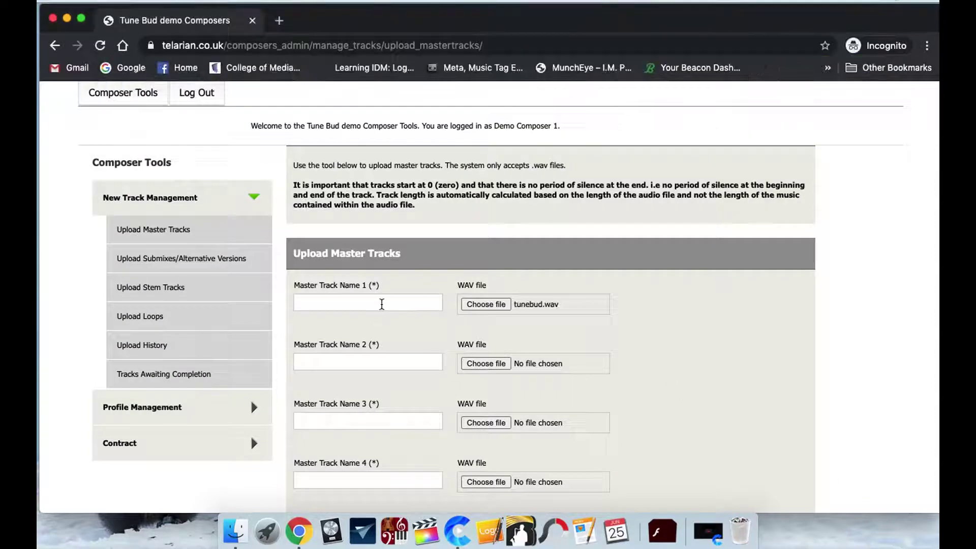
Name the first master track 'test test 1' so it shows Name valid
click(381, 302)
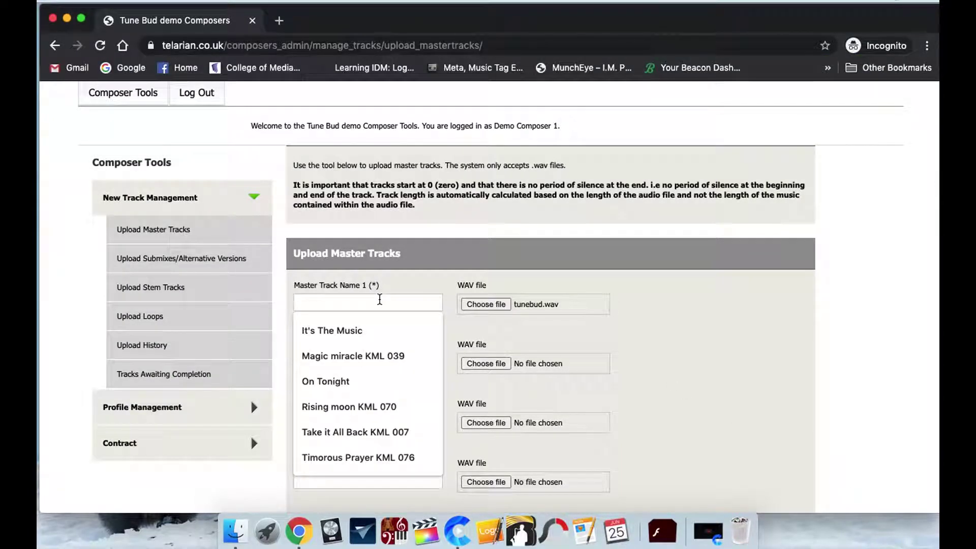
text(test )
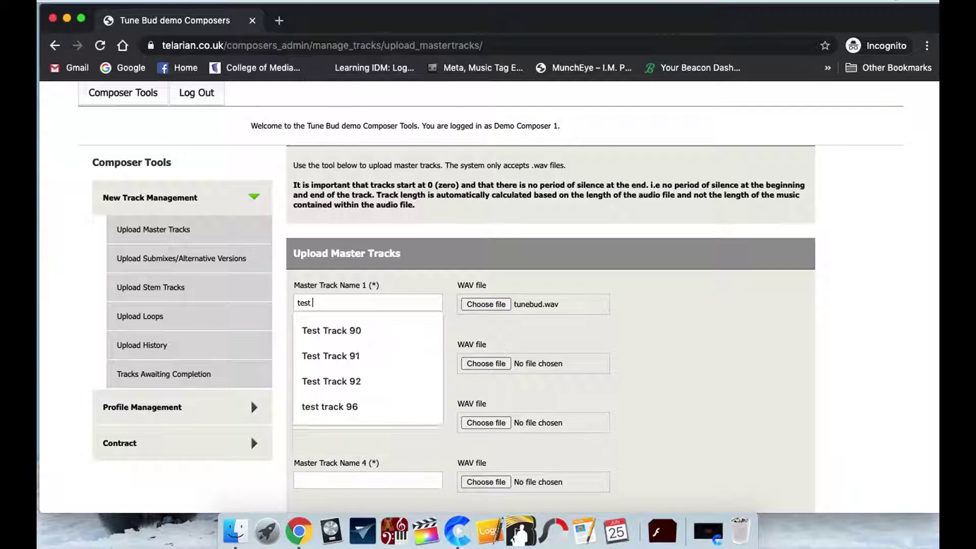
text(test 1)
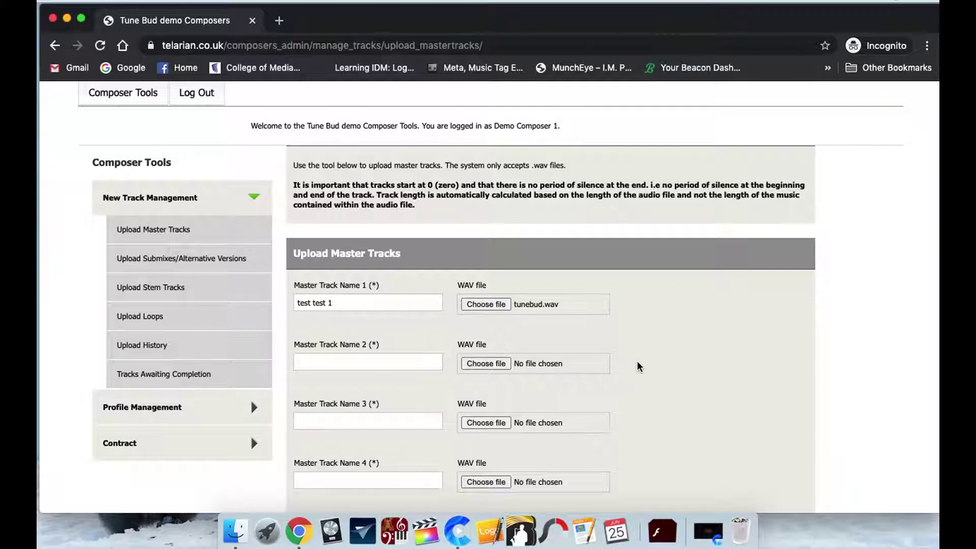
scroll(661, 346, down, 1)
click(700, 310)
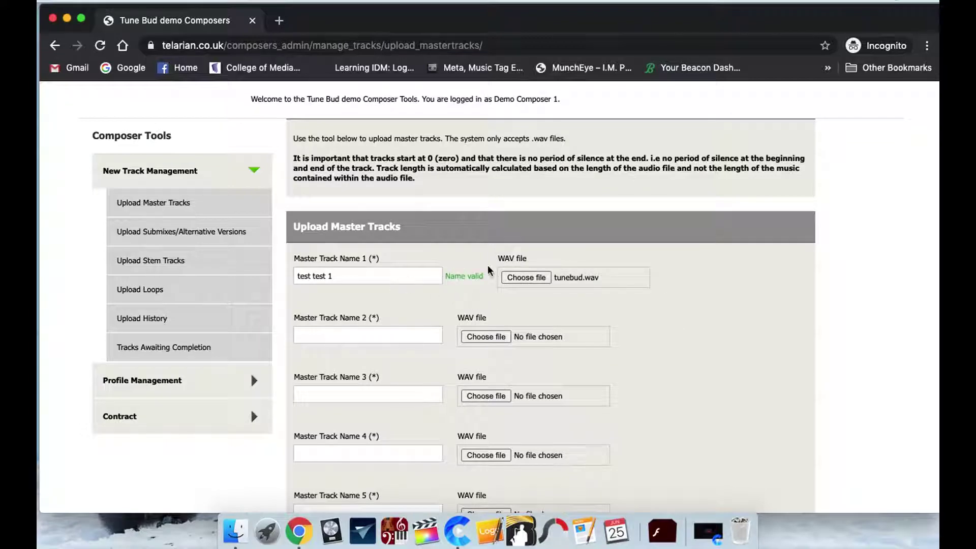
scroll(470, 294, down, 10)
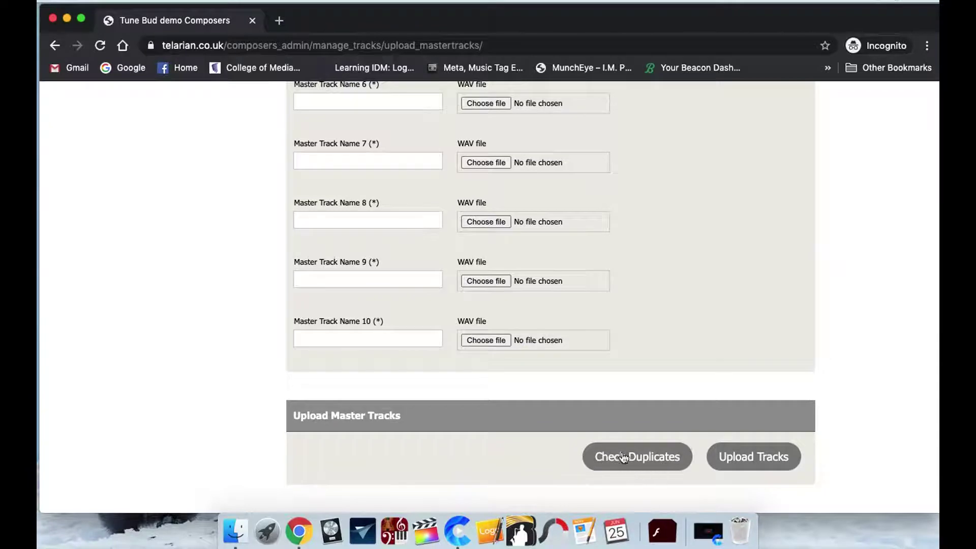
scroll(646, 363, up, 10)
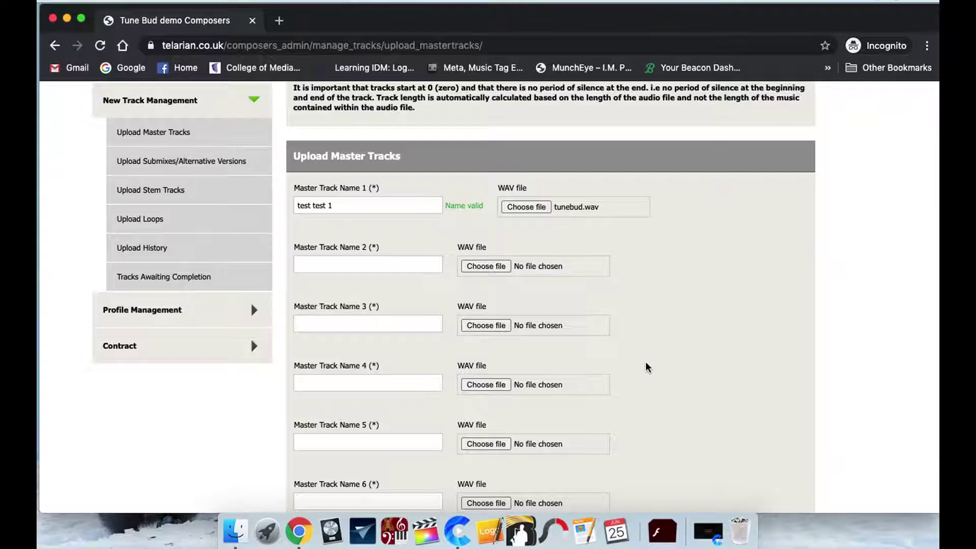
scroll(645, 361, down, 10)
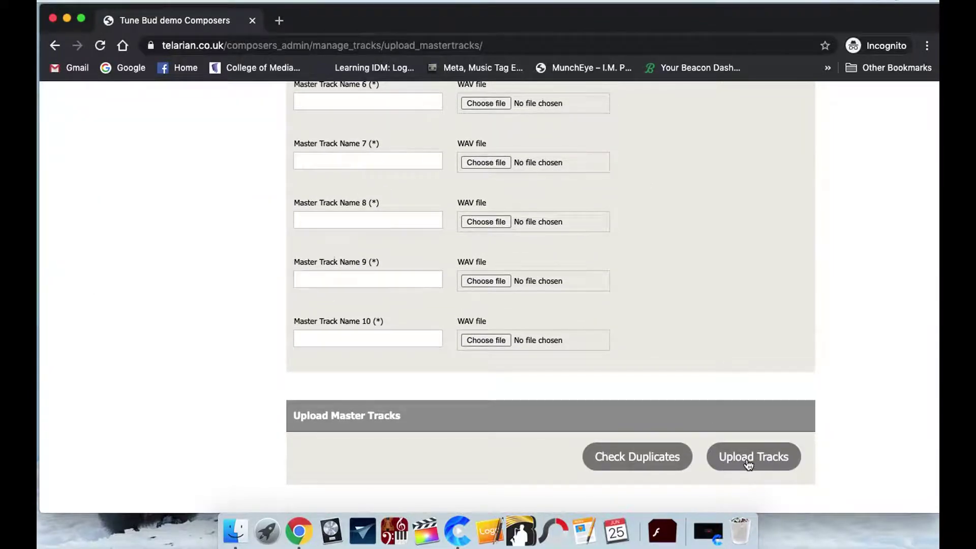
Upload the 'test test 1' master track and check the Uploads complete report
click(749, 464)
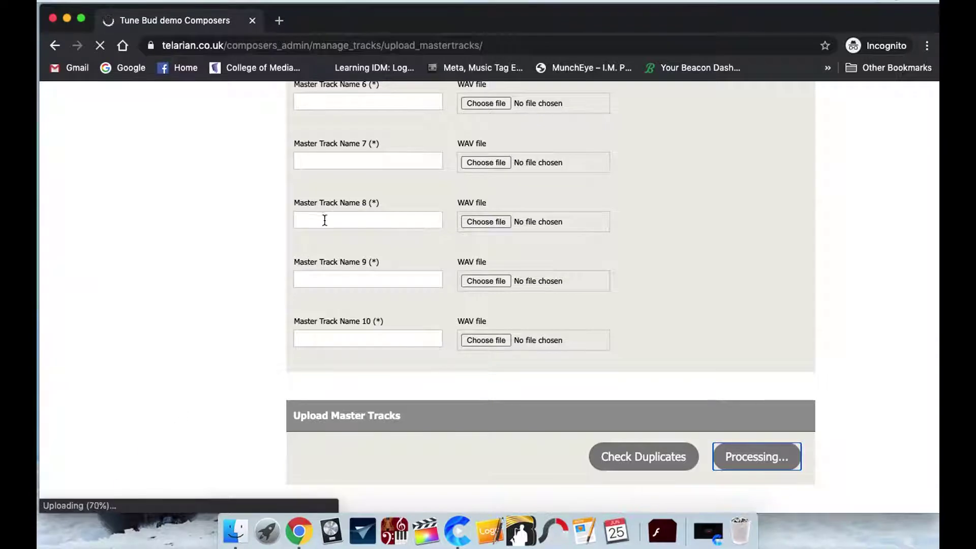
scroll(323, 220, up, 2)
scroll(324, 221, down, 2)
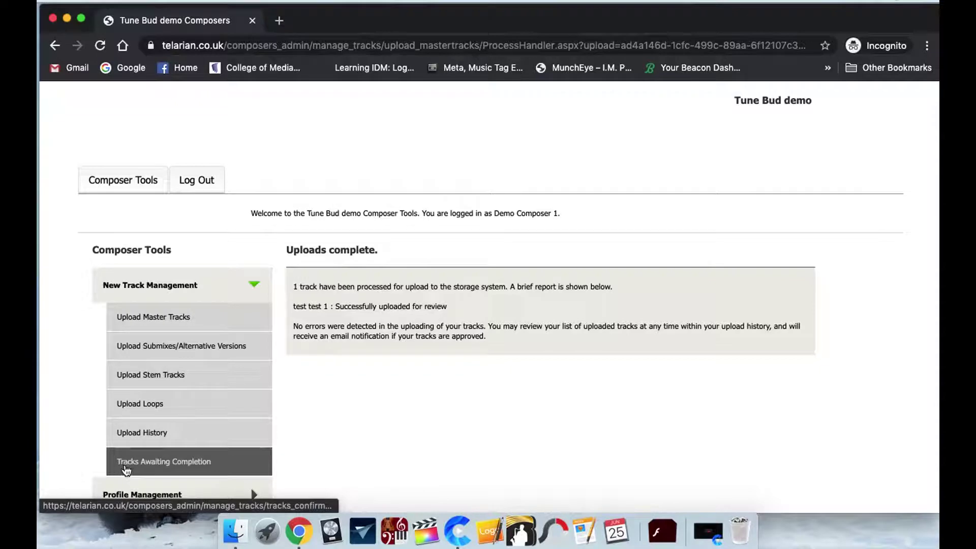
Start Complete Track Set-Up for 'test test 1' from Tracks Awaiting Completion
click(183, 462)
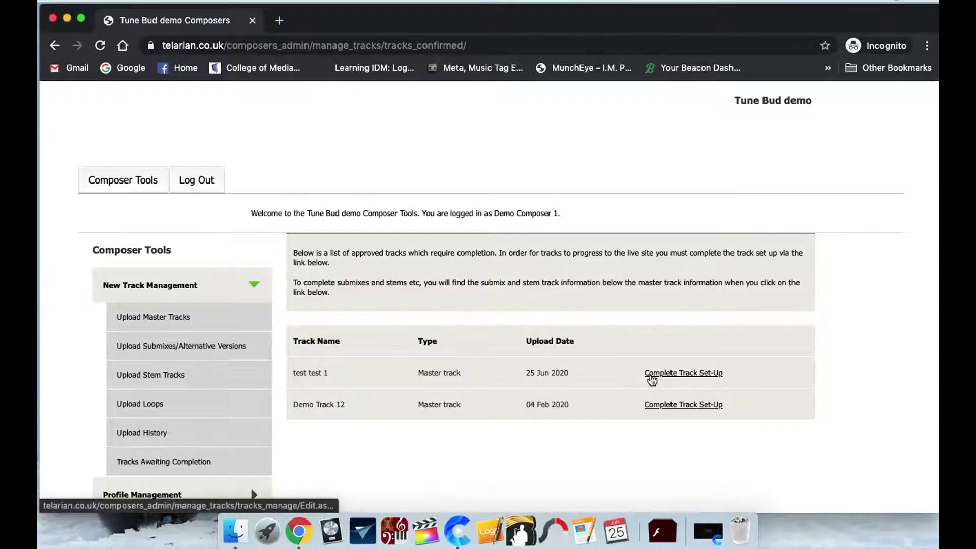
click(691, 380)
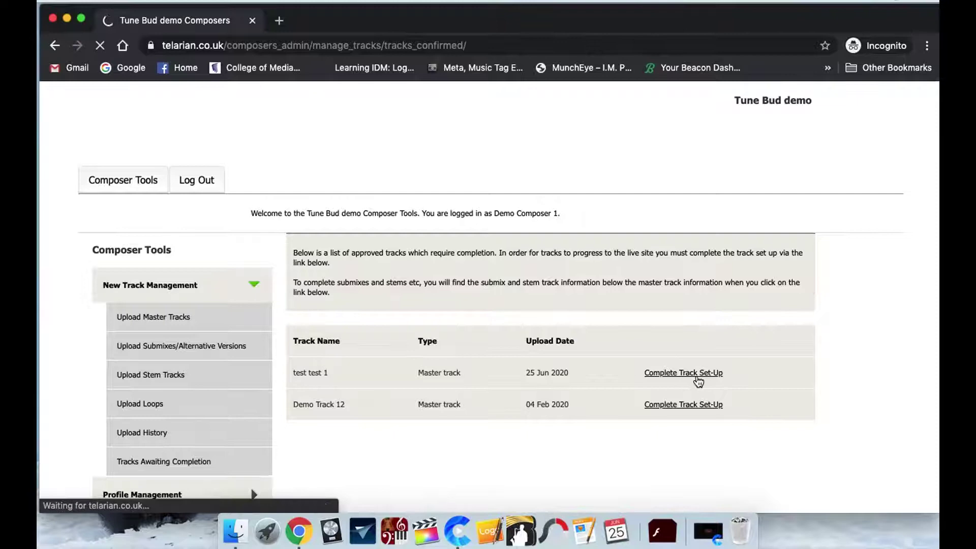
scroll(699, 366, down, 5)
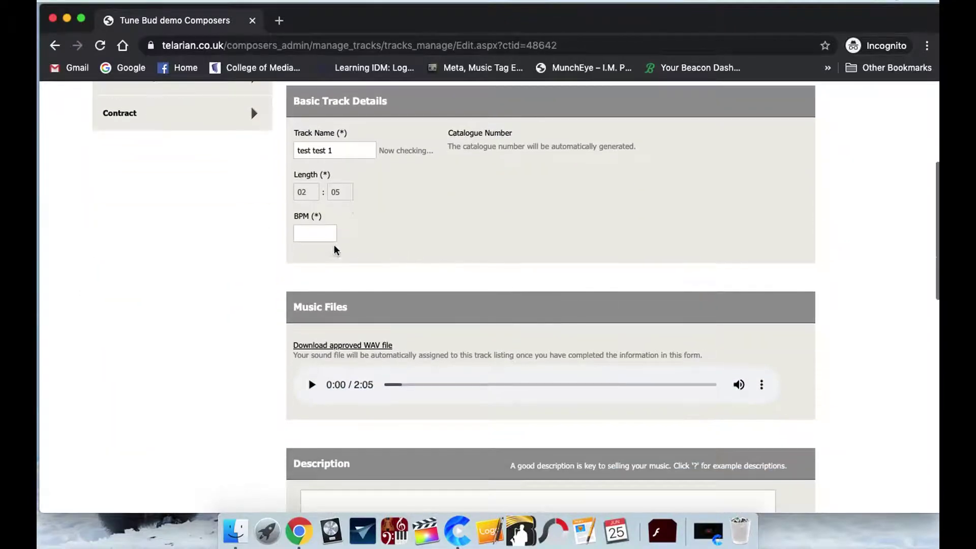
Enter BPM 93 and the description 'test track'
click(325, 237)
text(93)
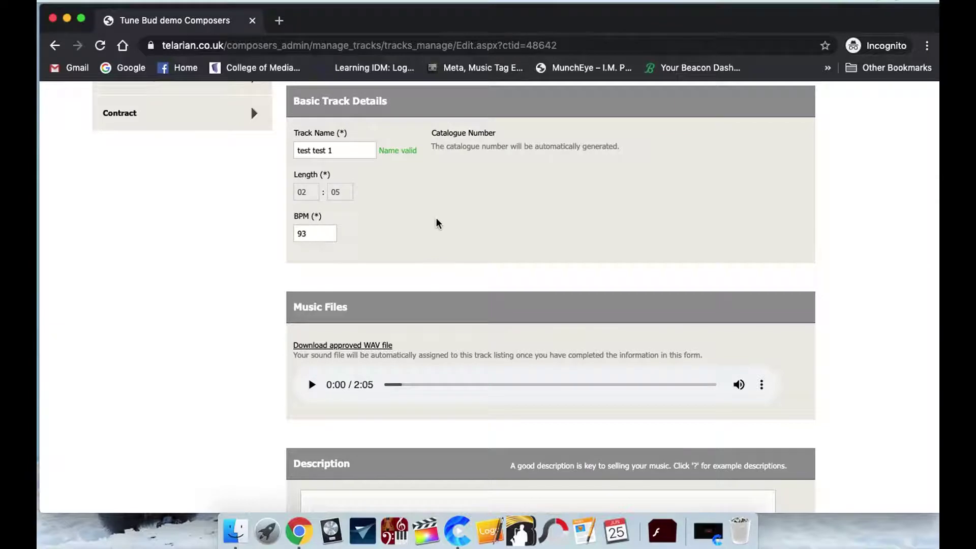
scroll(436, 224, down, 5)
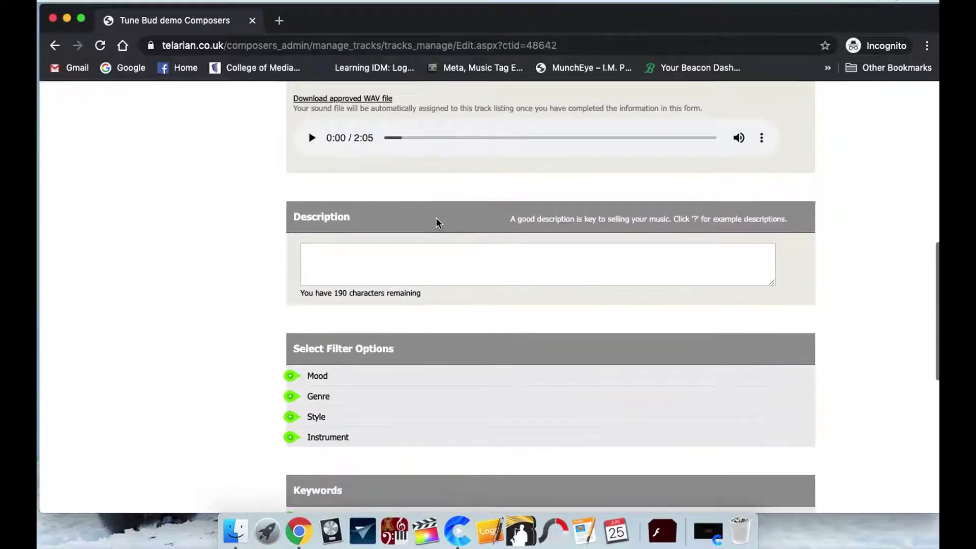
click(403, 254)
text(t)
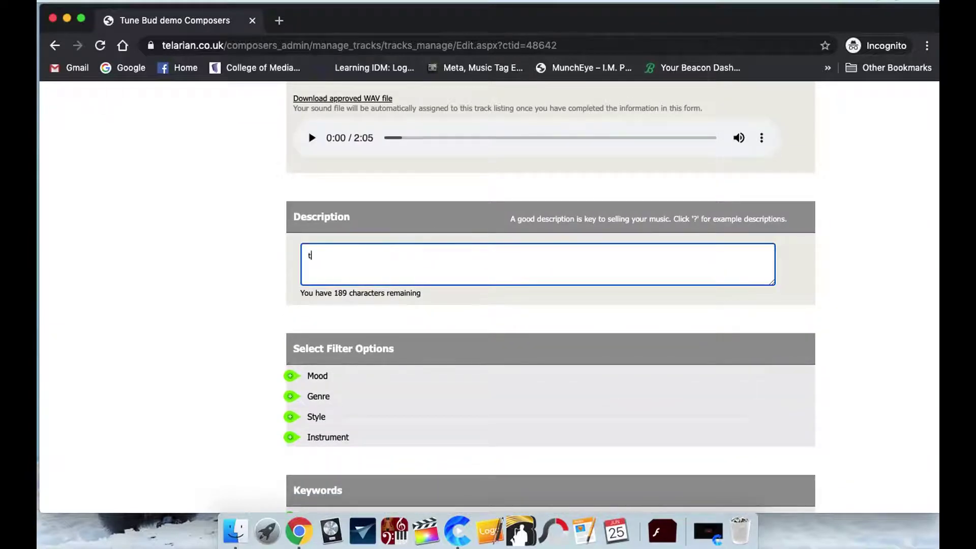
text(est track)
scroll(662, 342, down, 4)
scroll(662, 342, down, 1)
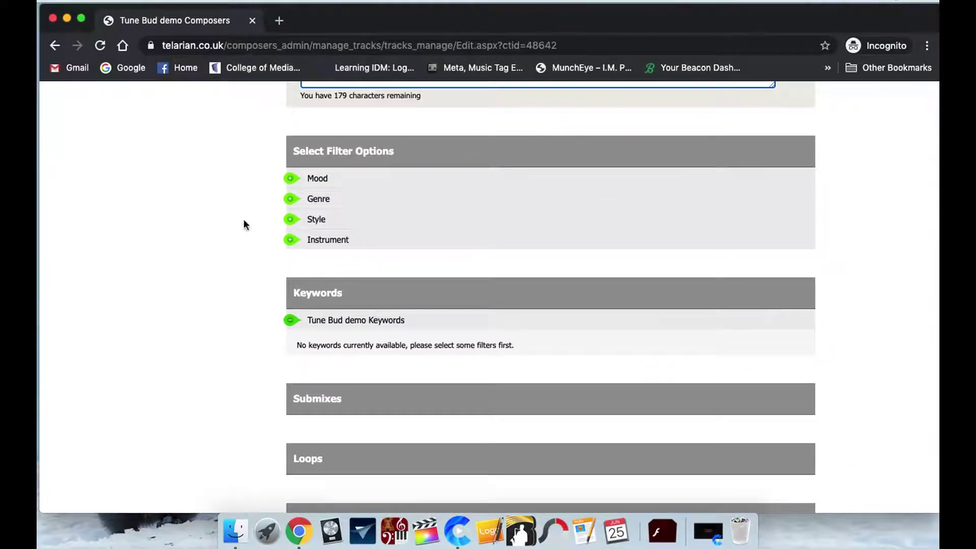
Tag the mood as Funky, Atmospheric - Space and Eerie - Mysterious
click(293, 179)
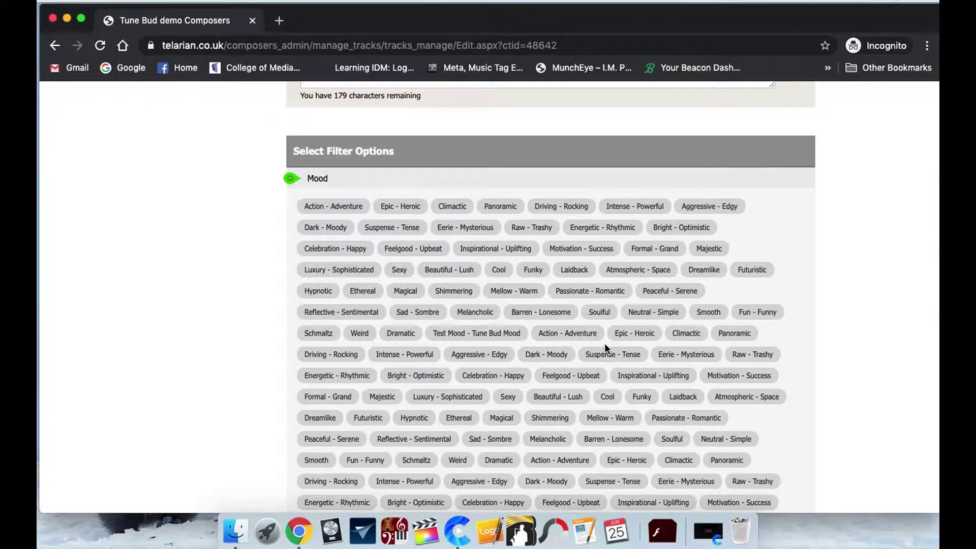
click(521, 272)
click(618, 278)
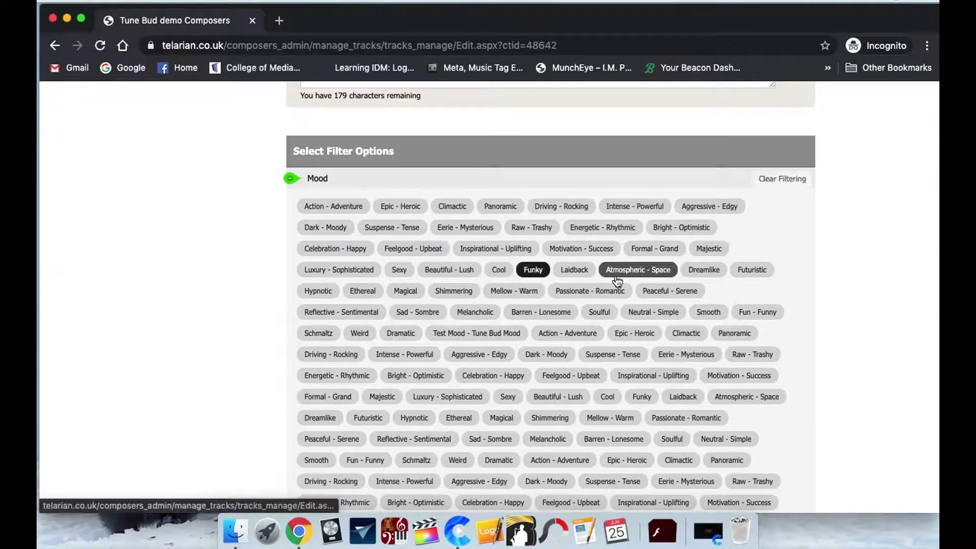
click(460, 228)
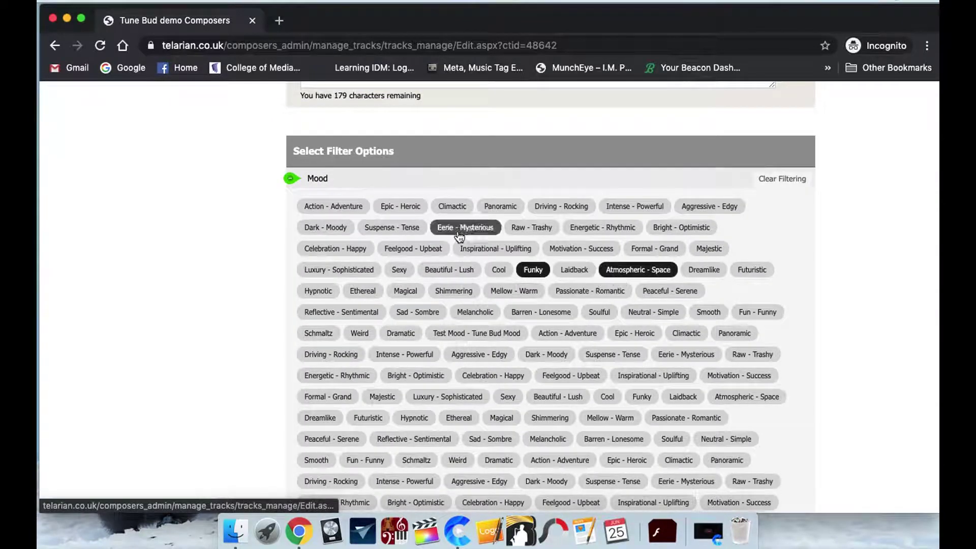
click(287, 179)
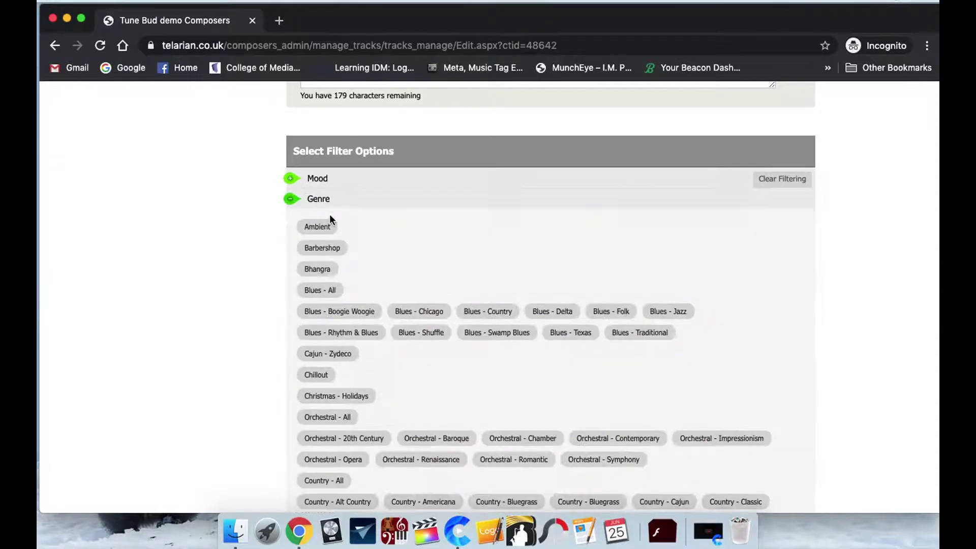
Tag the genres Barbershop and Blues - Boogie Woogie, and the style Drama
click(323, 247)
click(322, 312)
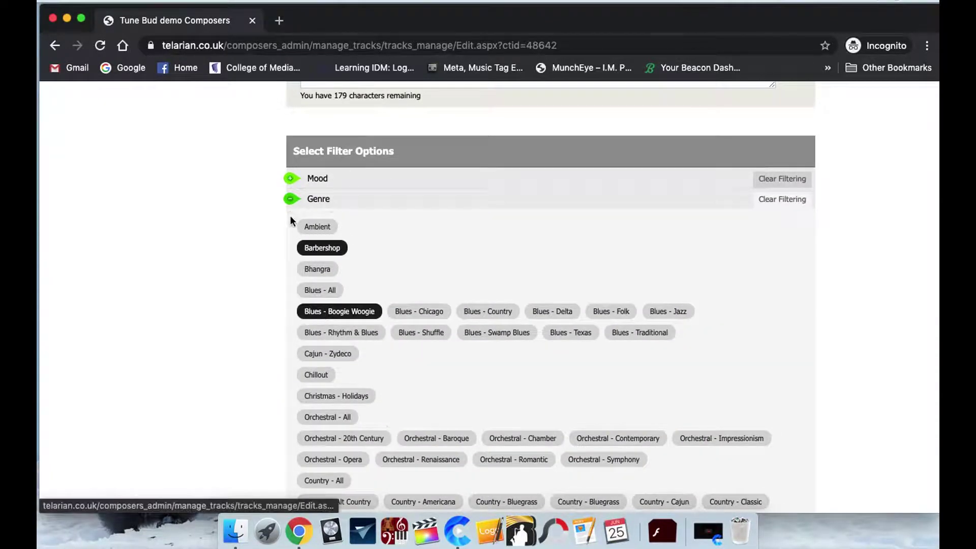
click(290, 199)
click(313, 223)
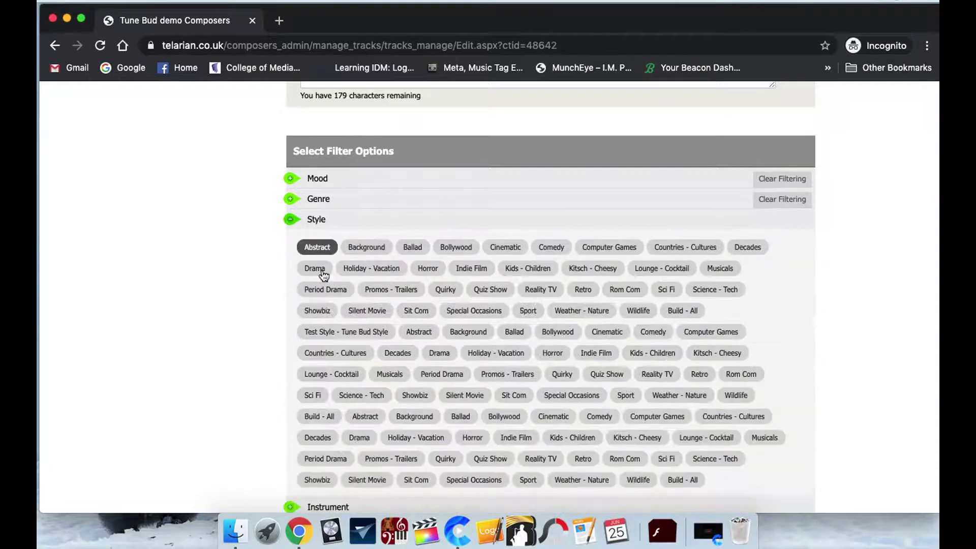
click(315, 268)
click(416, 310)
Tag the track with the Accordion and Autoharp instruments
click(291, 220)
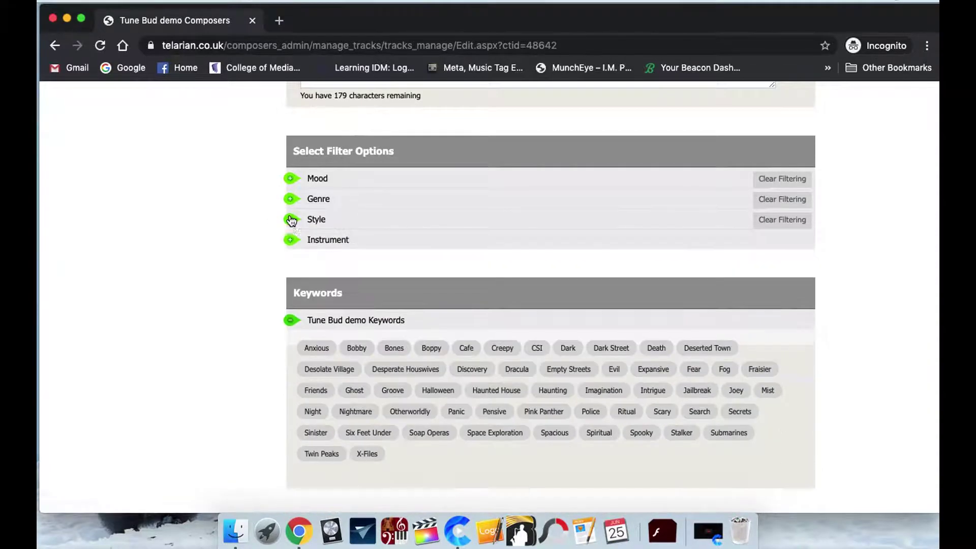
click(290, 239)
click(374, 310)
scroll(376, 319, down, 1)
scroll(376, 319, down, 3)
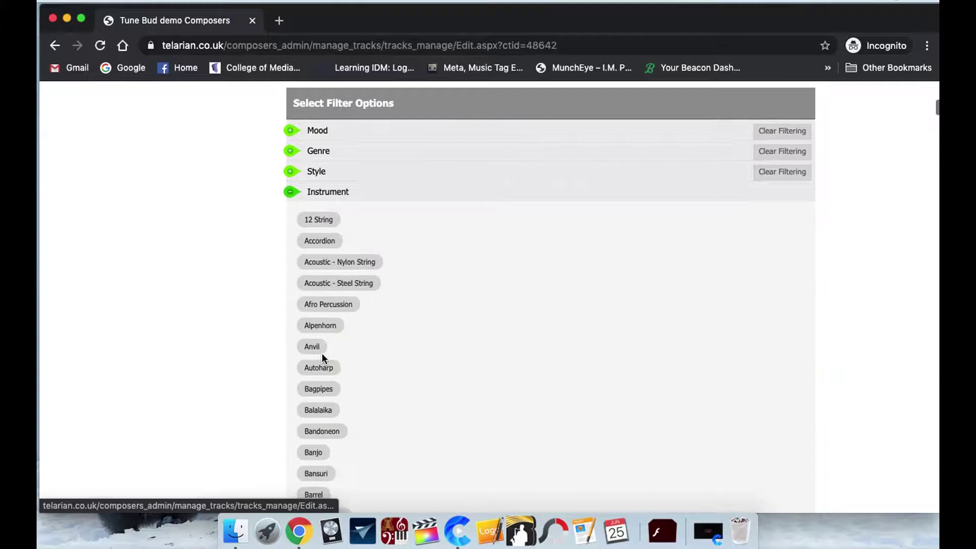
click(321, 370)
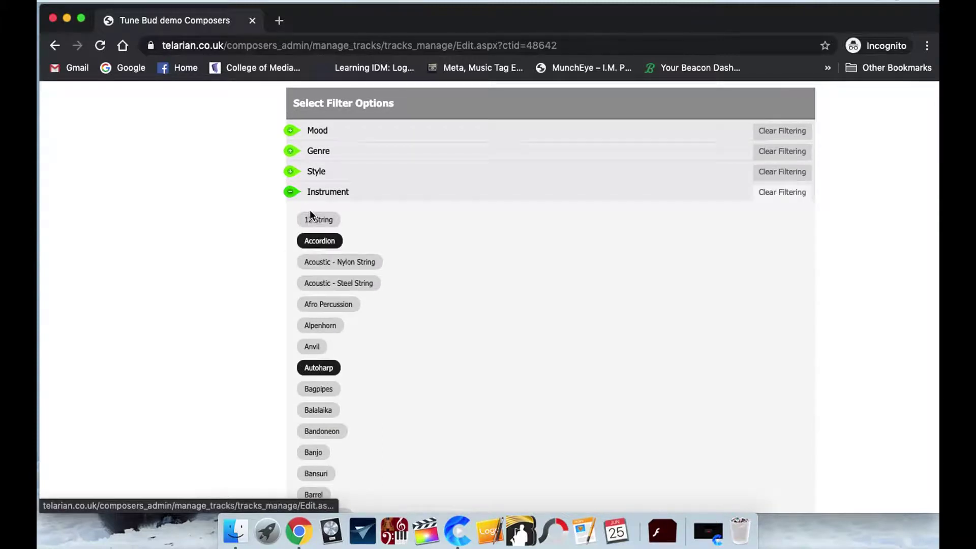
click(304, 431)
Add the Cello and Cowbell instrument tags
scroll(301, 433, down, 3)
scroll(300, 436, down, 5)
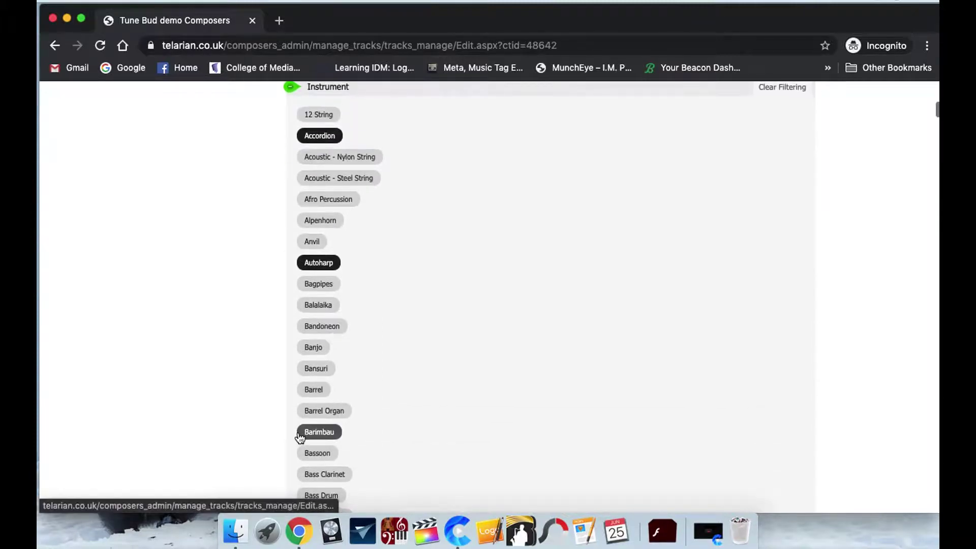
scroll(300, 437, down, 2)
scroll(298, 436, down, 12)
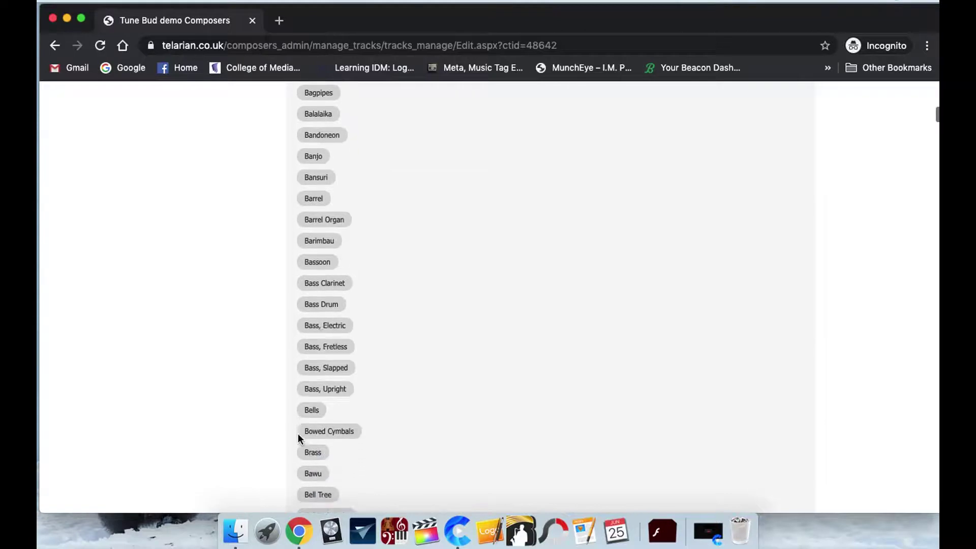
scroll(298, 436, down, 8)
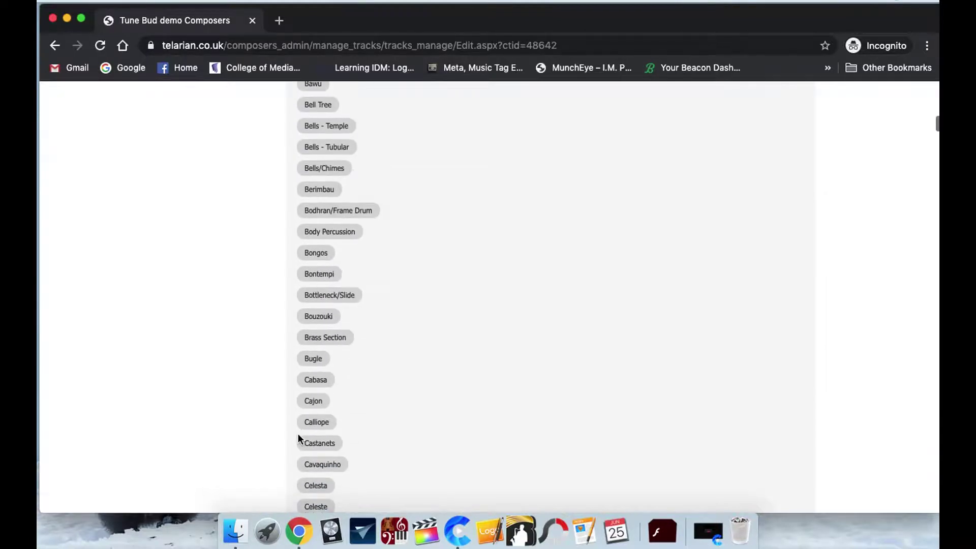
scroll(297, 433, down, 6)
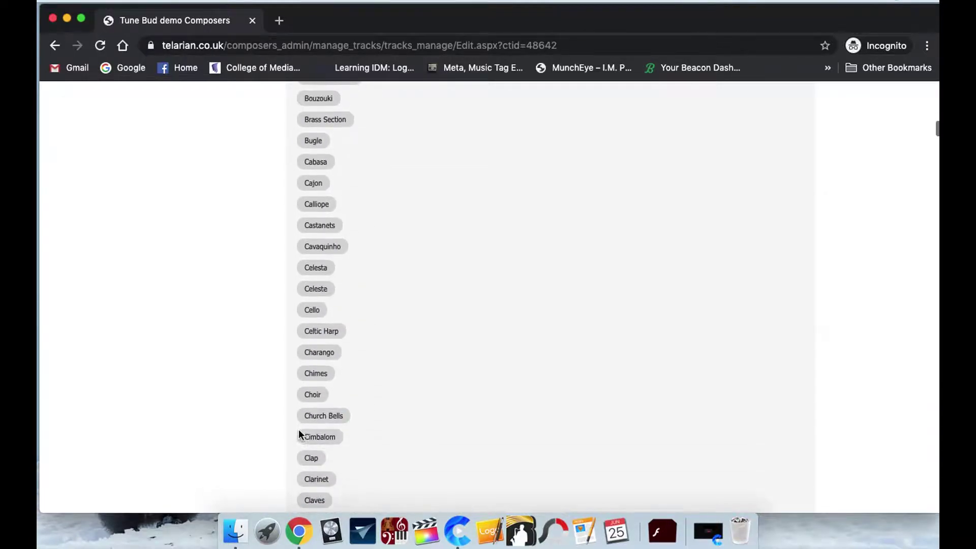
scroll(299, 430, up, 3)
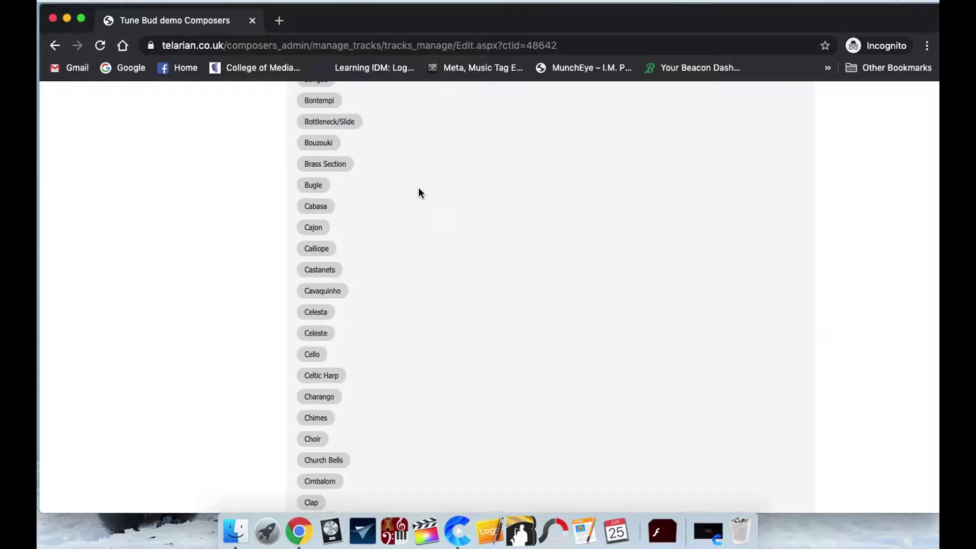
click(320, 358)
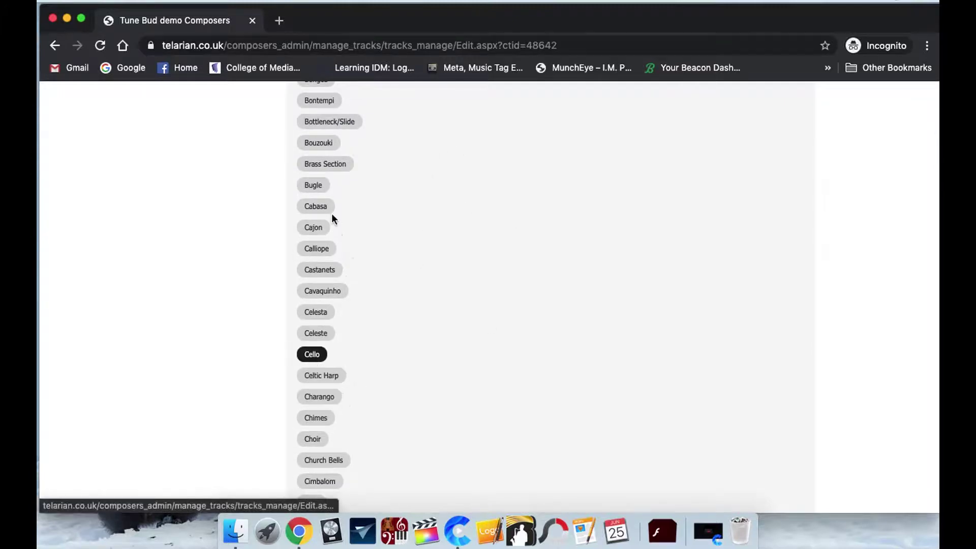
scroll(348, 380, down, 9)
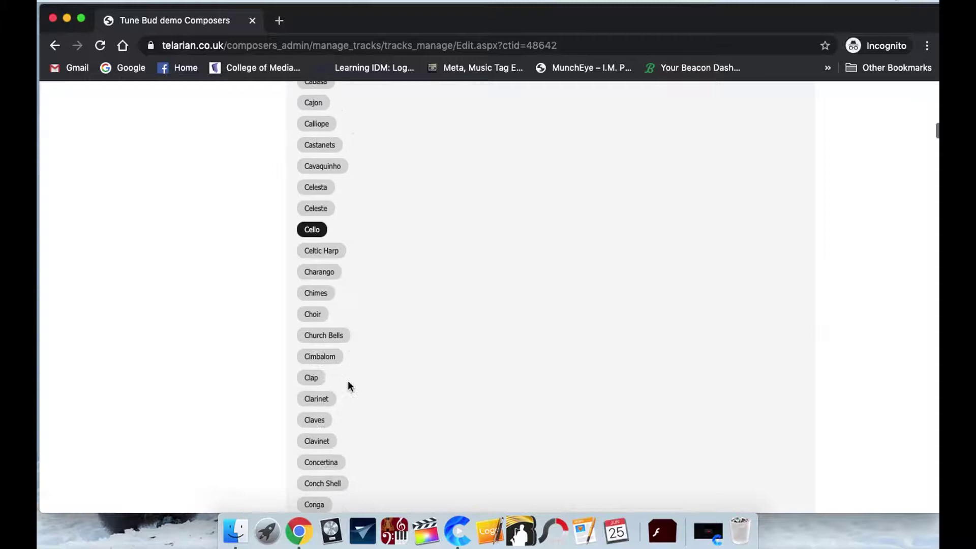
click(316, 486)
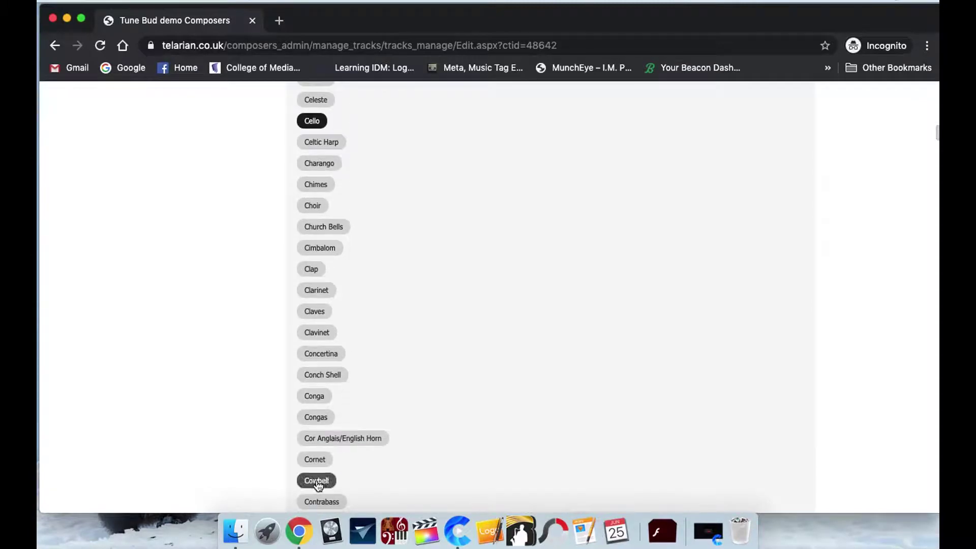
scroll(376, 392, up, 9)
scroll(378, 391, up, 20)
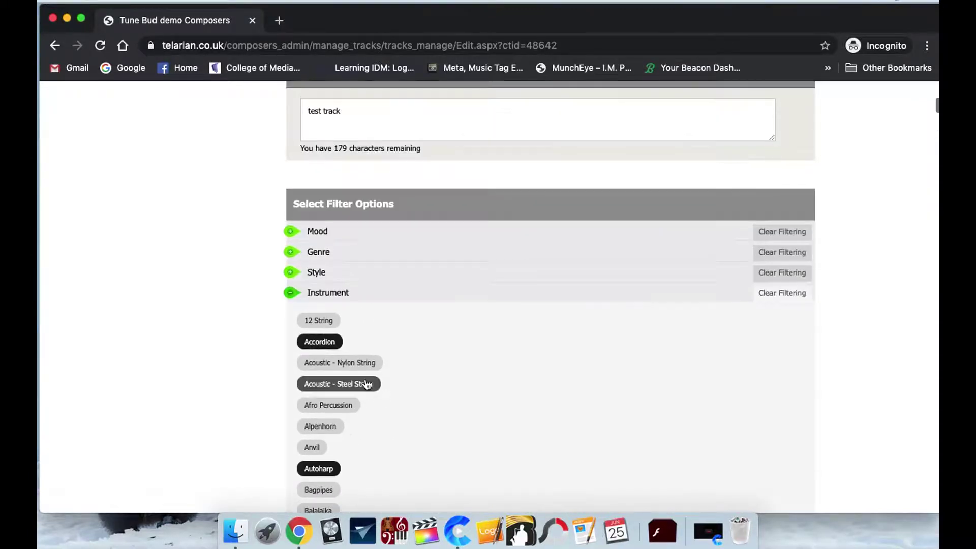
Add the Imagination and Spacious keywords and create the track
click(284, 294)
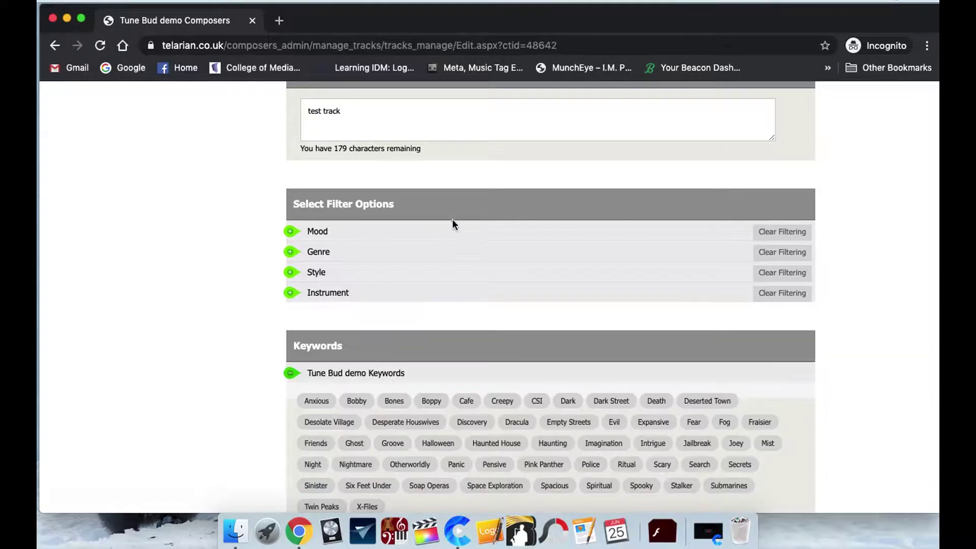
scroll(372, 299, down, 5)
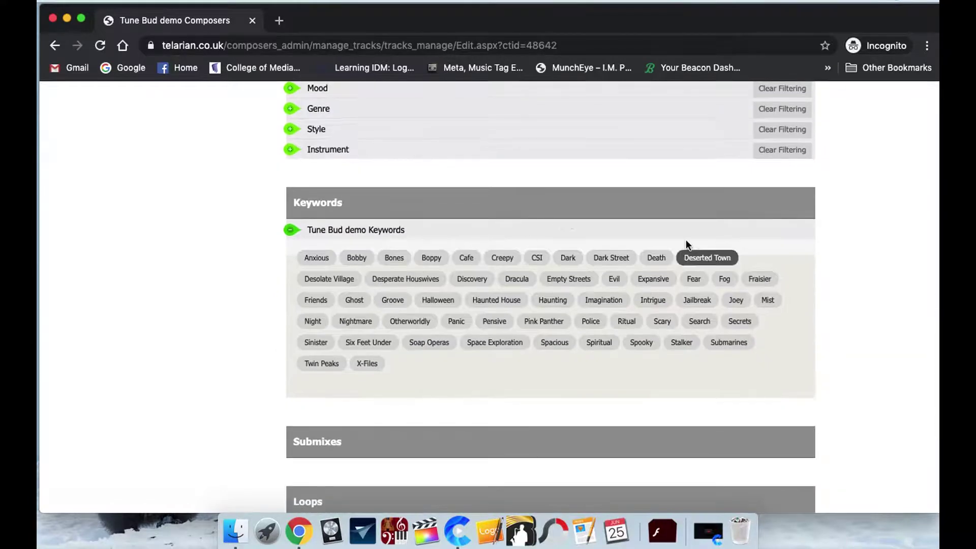
click(604, 300)
click(555, 342)
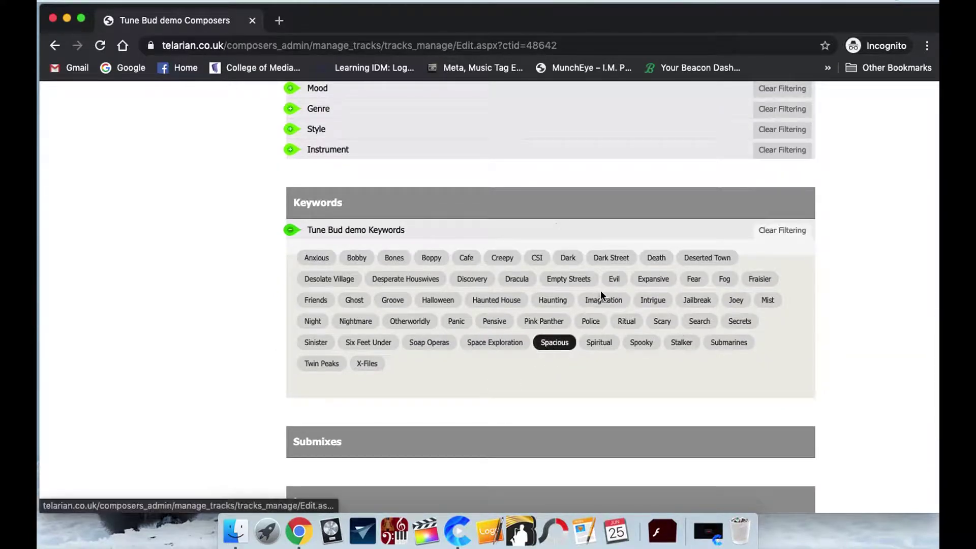
click(514, 279)
click(498, 344)
scroll(500, 351, down, 5)
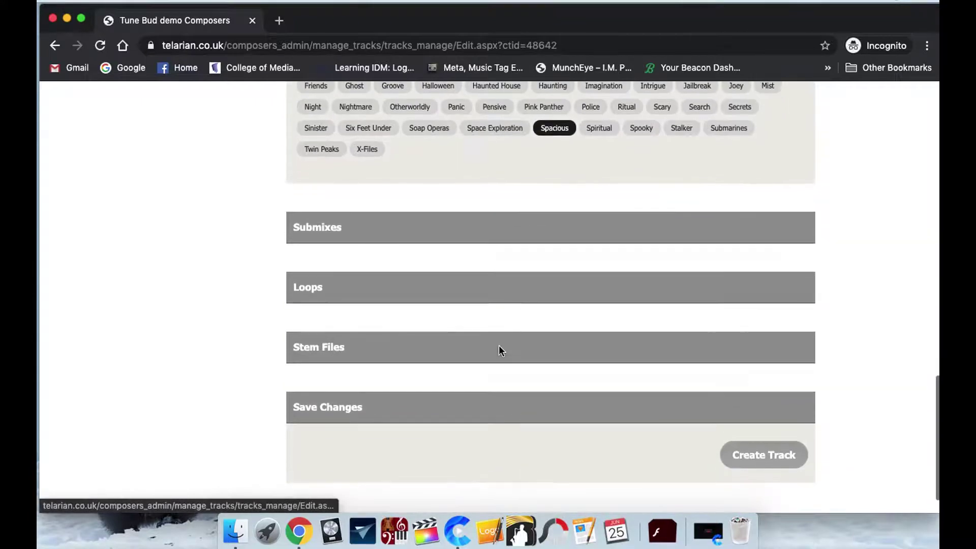
click(771, 461)
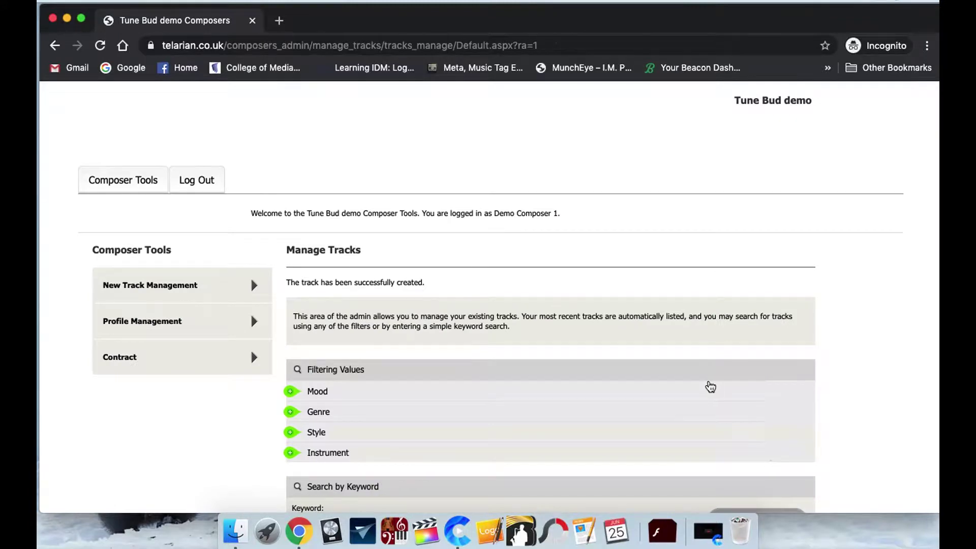
Open Upload Submixes/Alternative Versions and select 'test test 1' as the master track
scroll(709, 386, down, 2)
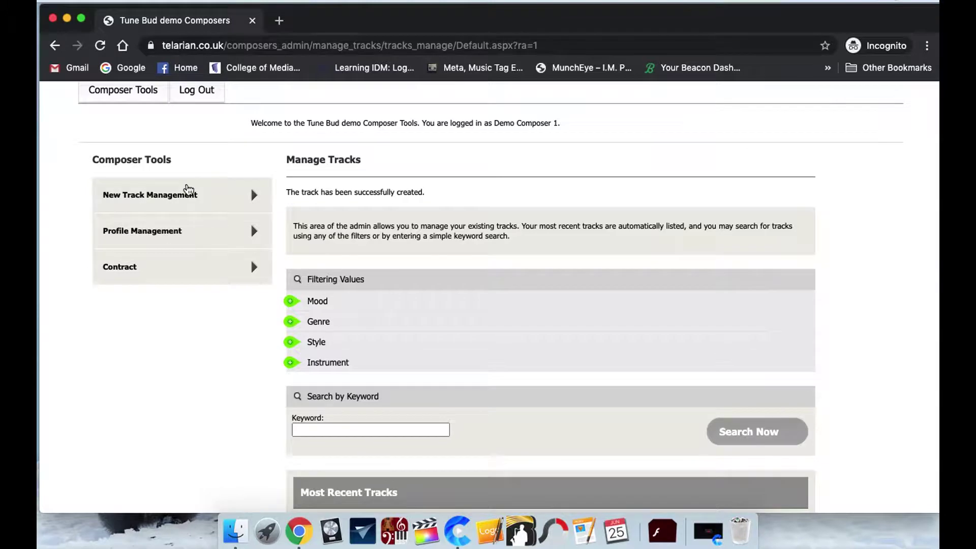
click(188, 190)
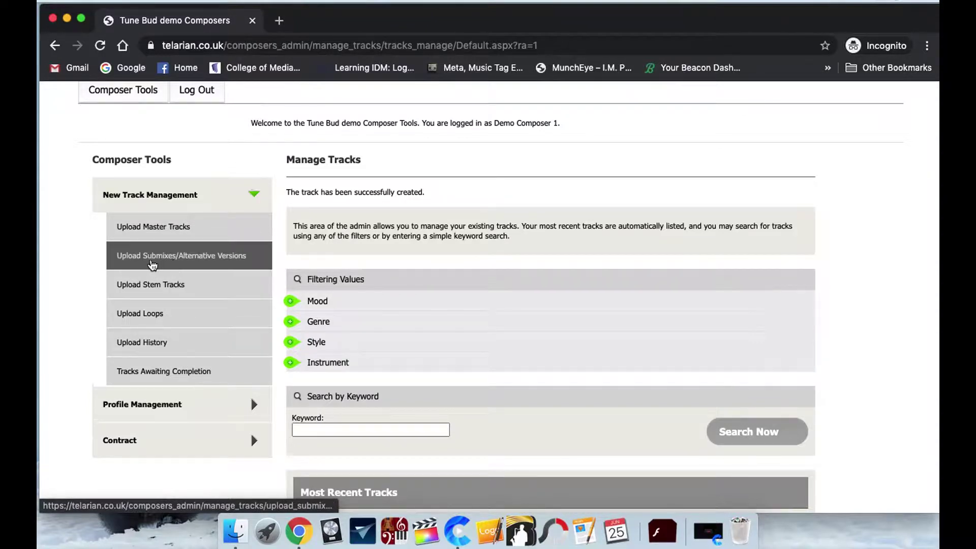
click(152, 266)
click(353, 391)
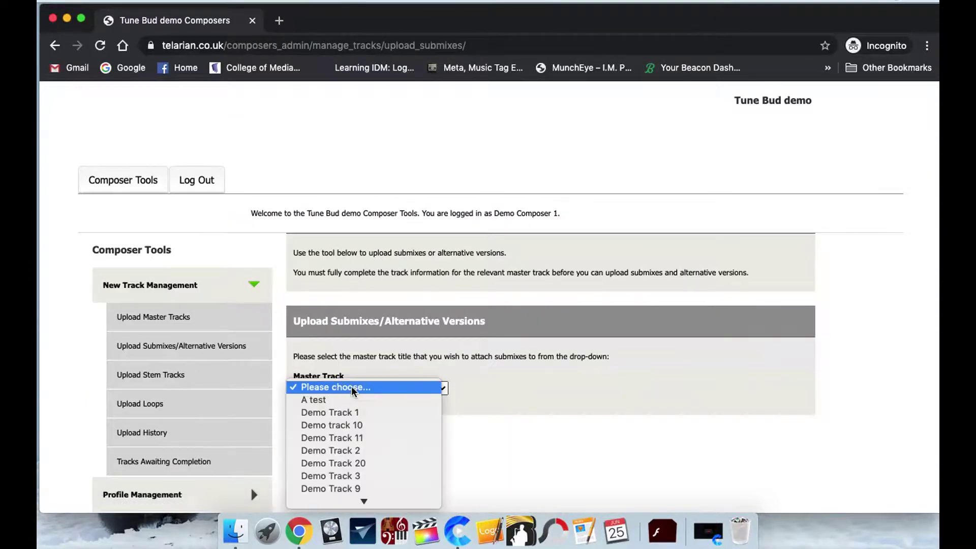
scroll(361, 402, down, 3)
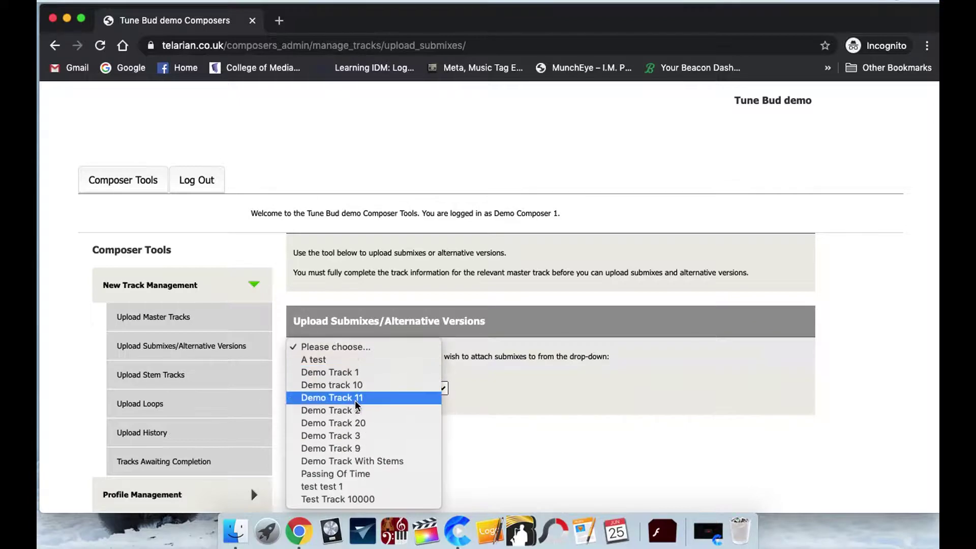
click(372, 487)
scroll(451, 417, down, 2)
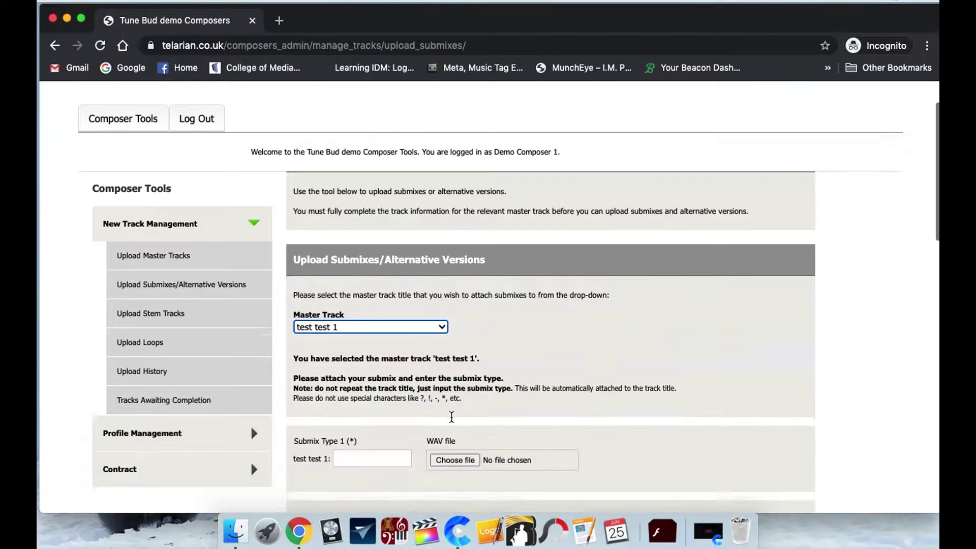
scroll(452, 417, down, 2)
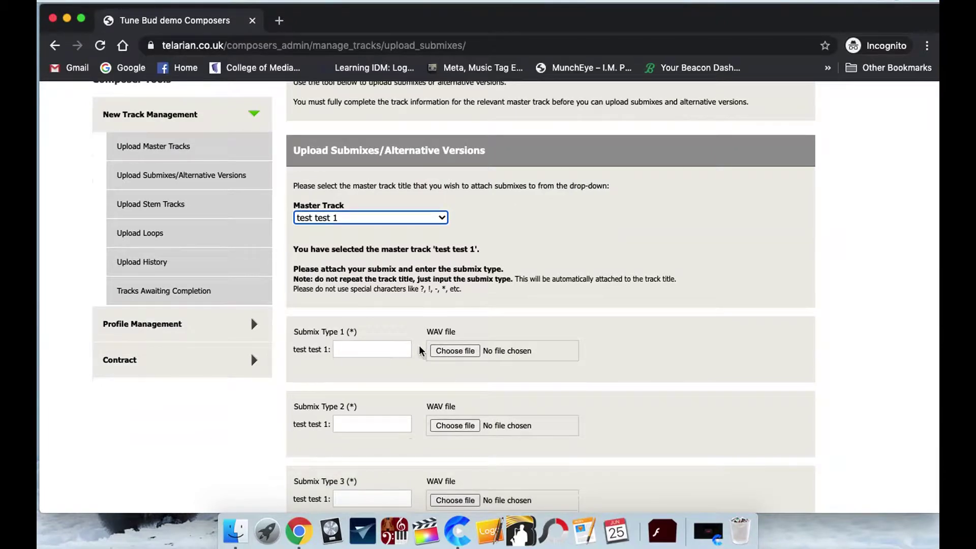
Attach tunebud.wav to the first submix and set its type to 'test test 1 alt mix'
click(445, 349)
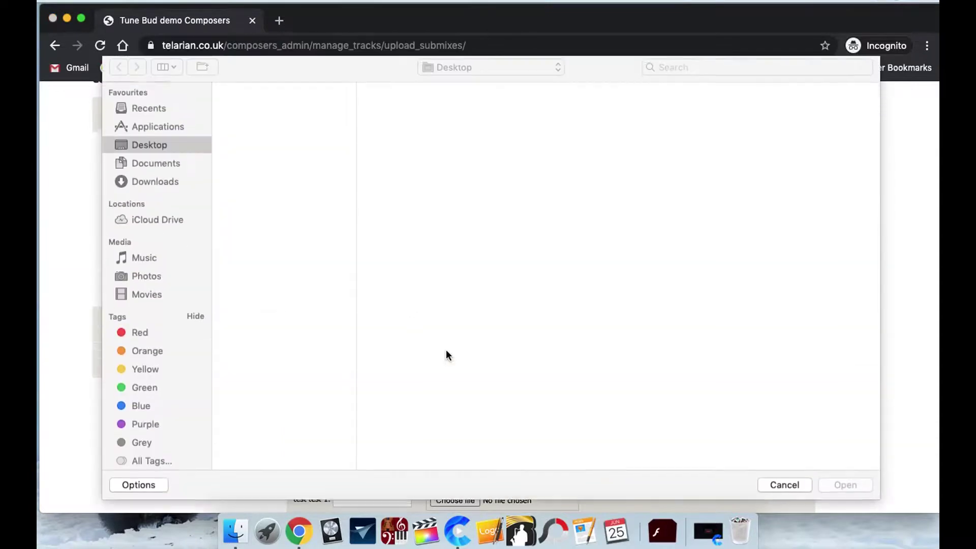
click(267, 116)
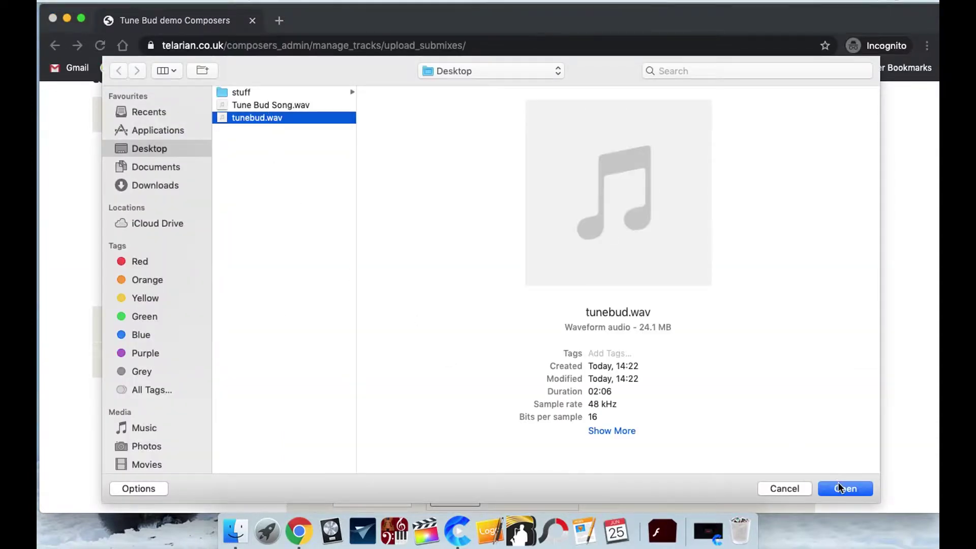
click(839, 489)
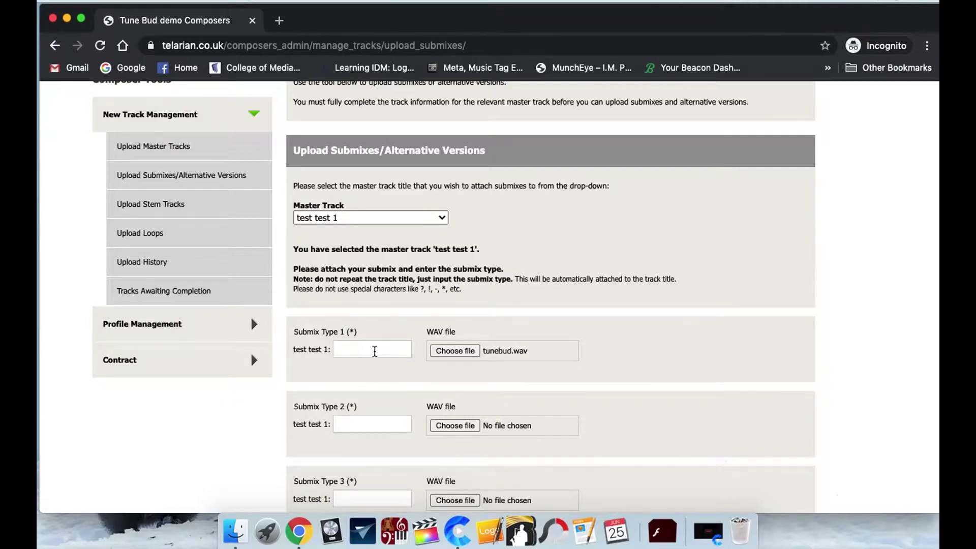
click(369, 351)
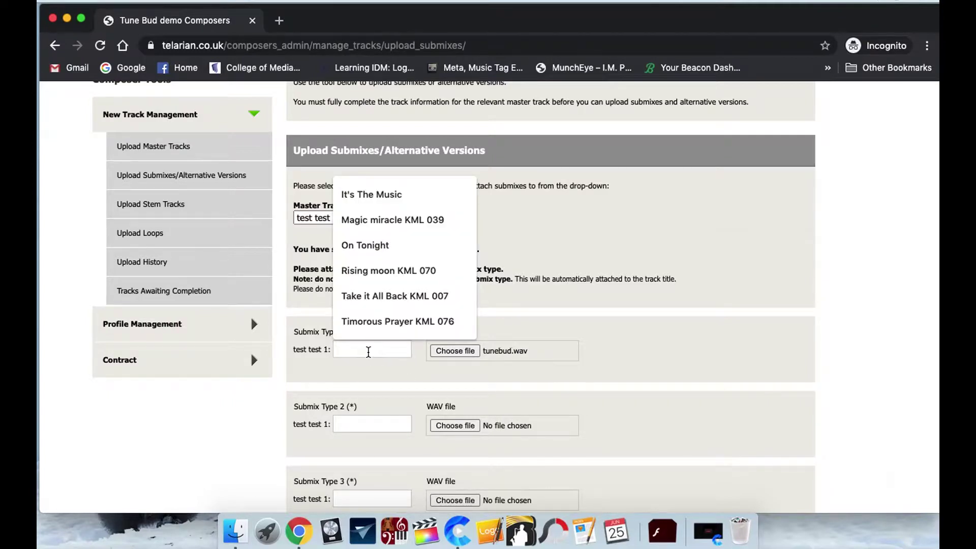
text(te)
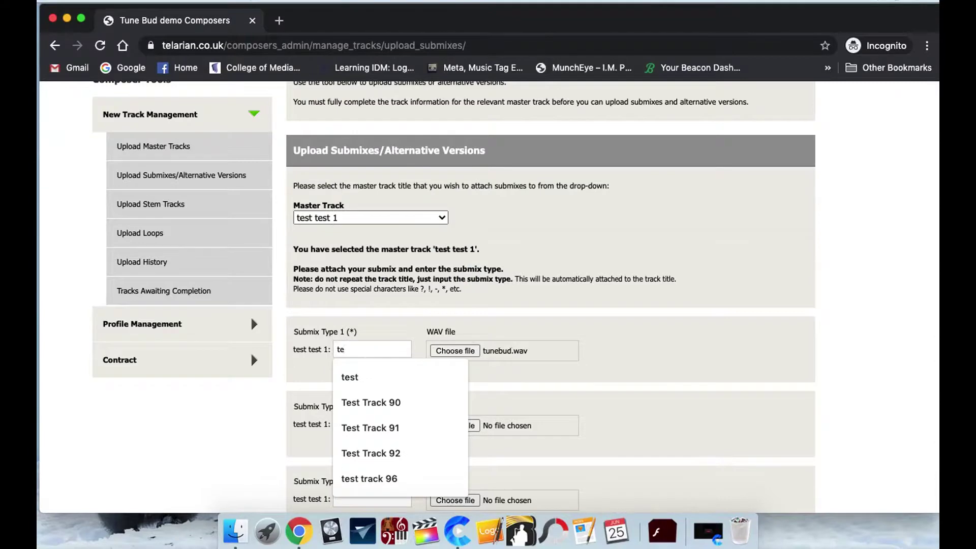
text(st test 1)
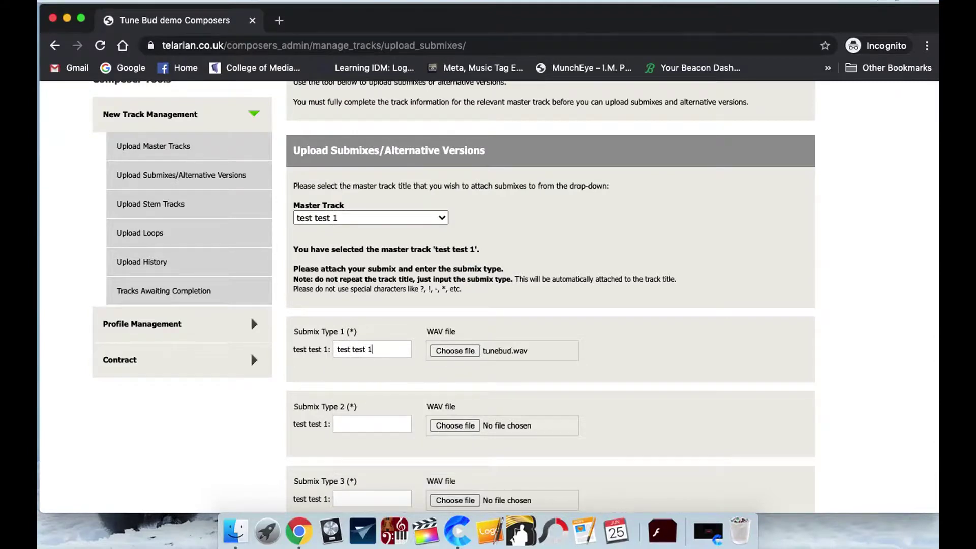
text( alt mix)
scroll(712, 348, down, 5)
Upload the tunebud.wav submix for 'test test 1'
scroll(712, 349, down, 8)
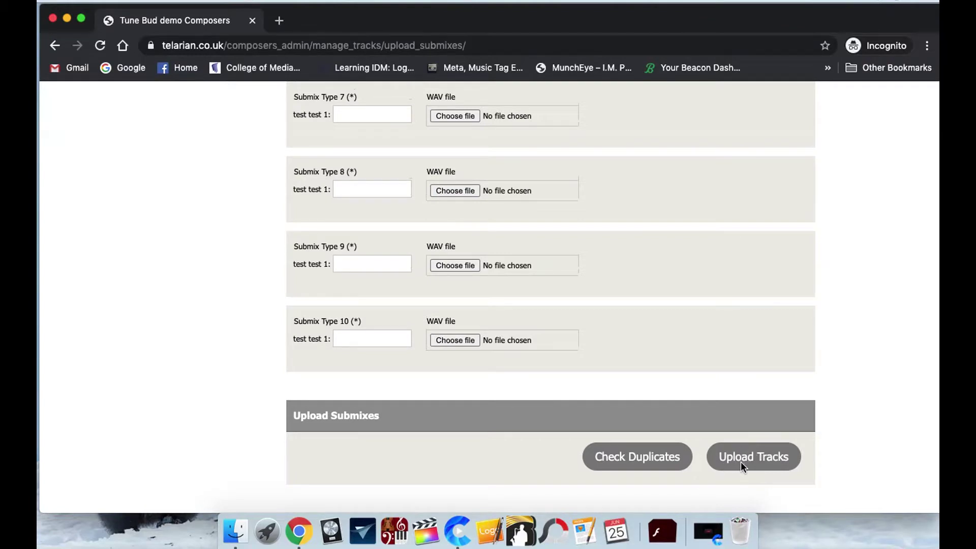
click(740, 462)
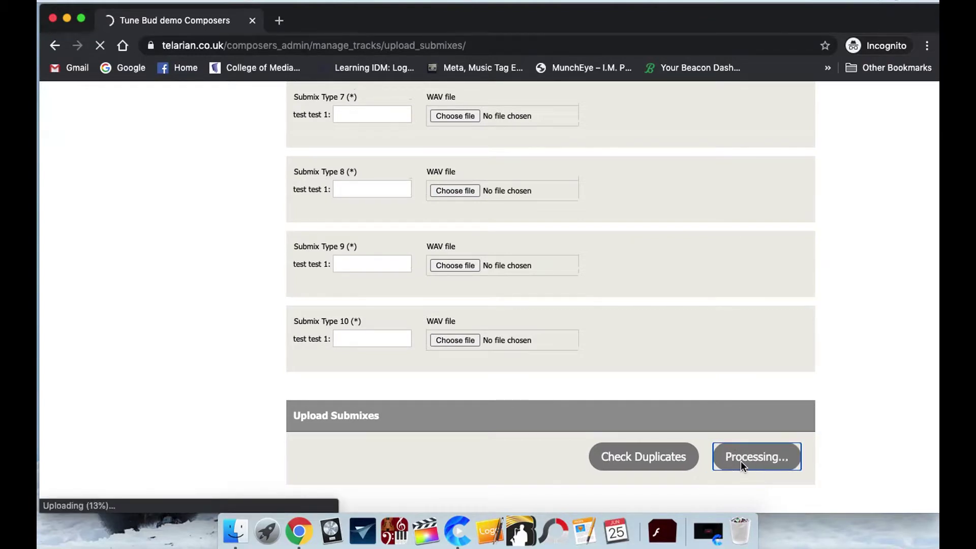